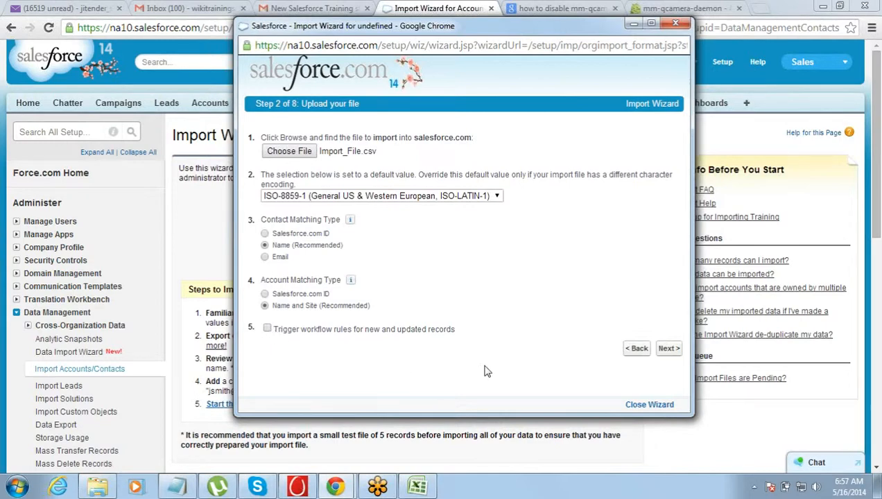
- Submit Import_File.csv with the current encoding and matching options, and proceed past the contact field mapping without assigning any import fields
left_click(667, 351)
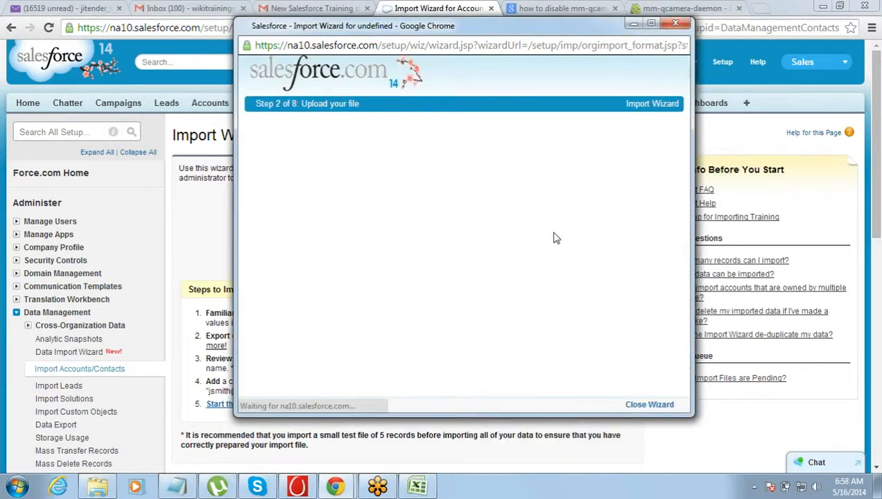
left_click_drag(484, 31, 491, 14)
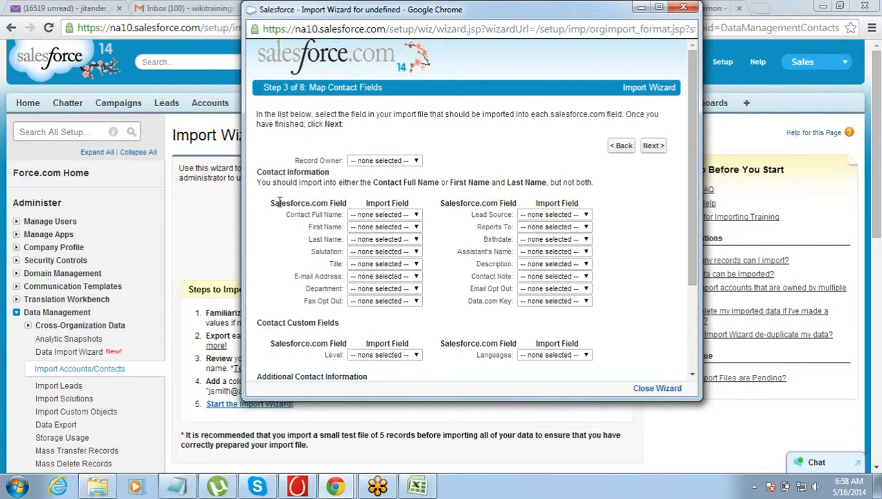
left_click_drag(278, 202, 406, 202)
left_click(325, 202)
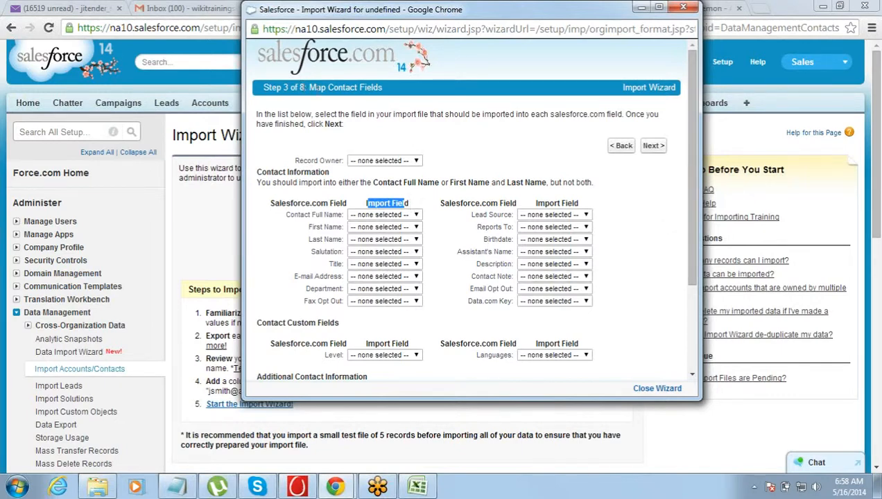
left_click(308, 81)
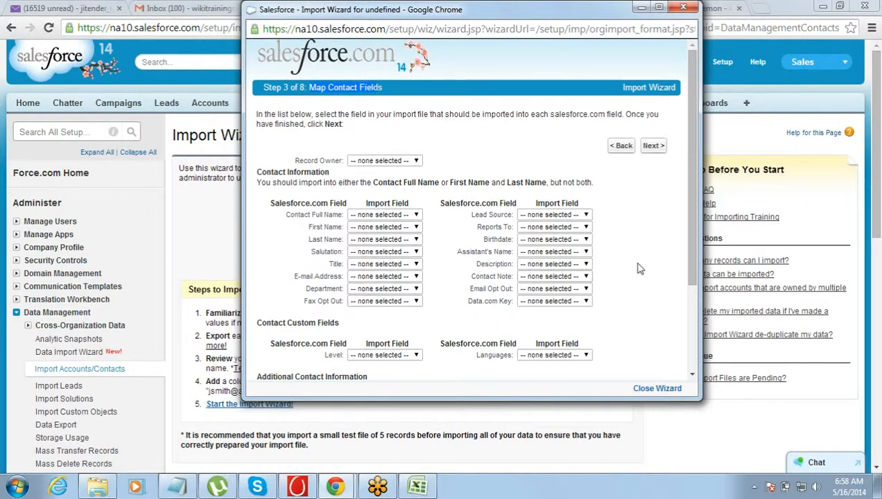
left_click_drag(691, 197, 697, 159)
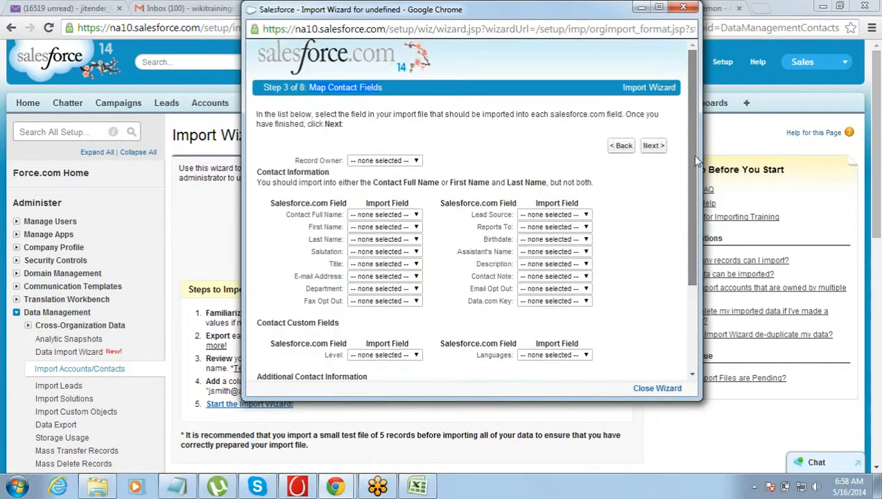
left_click(656, 146)
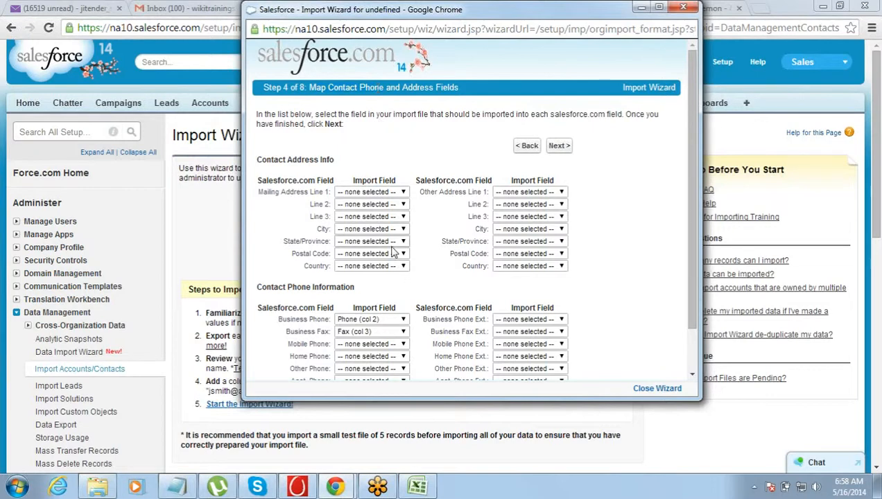
- Clear the import field mappings for Business Phone and Business Fax, and continue to the account field mapping
left_click(375, 321)
left_click(374, 333)
left_click(373, 333)
left_click(367, 344)
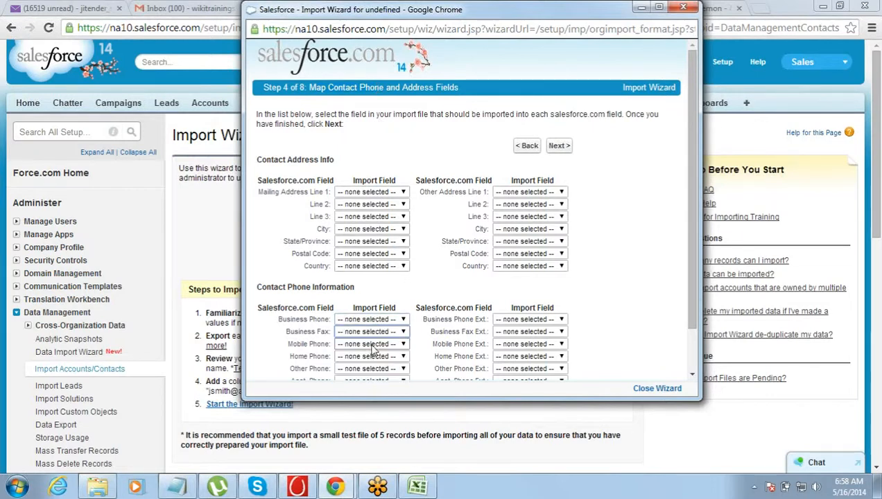
left_click(557, 147)
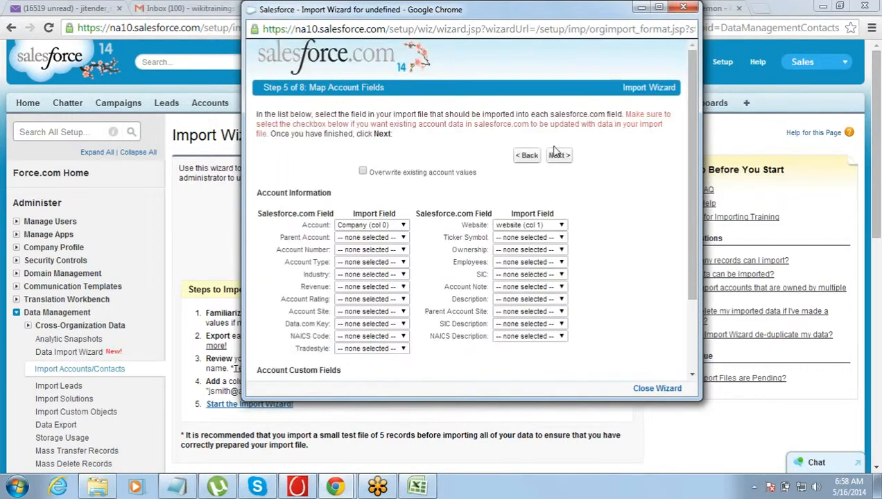
- Review the account field mapping, keep Account mapped to Company (col 0) and Website to website (col 1), and continue
double_click(308, 229)
left_click(309, 229)
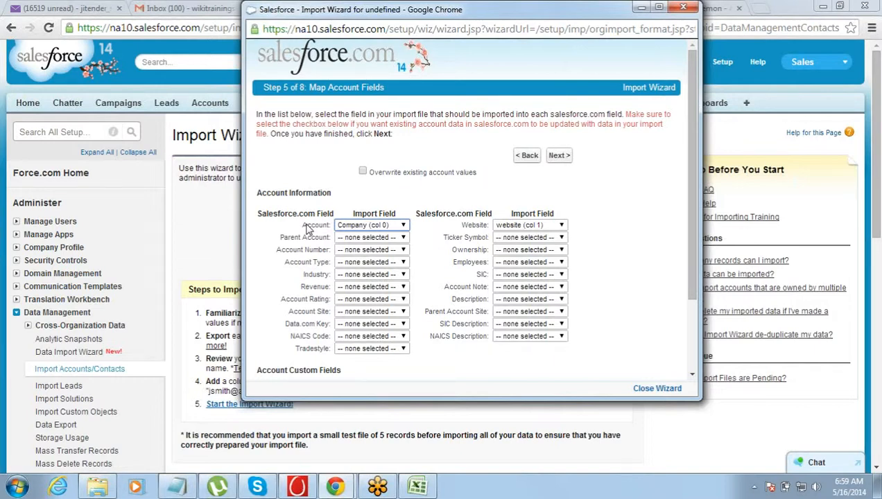
left_click(365, 229)
left_click(366, 231)
scroll(694, 235, "down", 3)
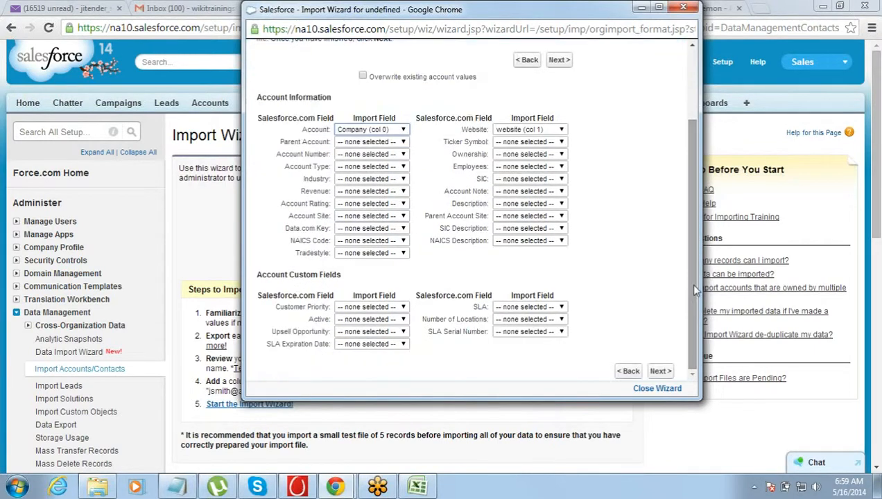
left_click(558, 66)
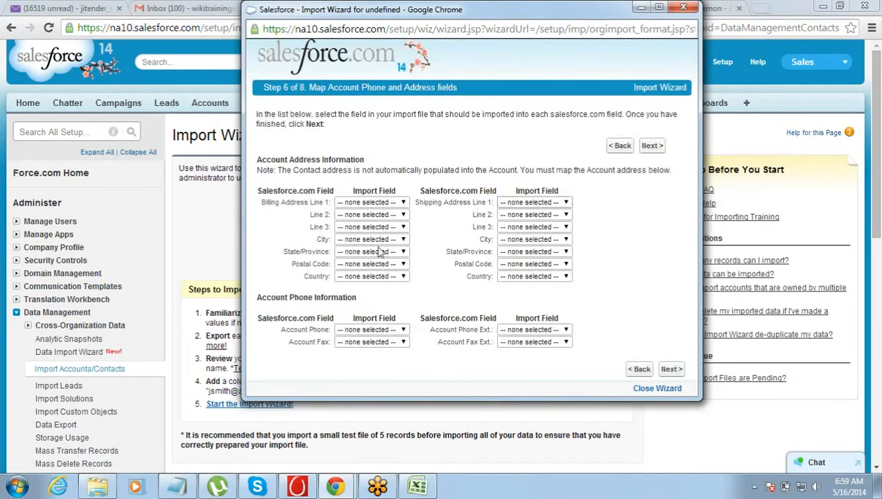
- Map Account Phone to Phone (col 2) and Account Fax to Fax (col 3), and continue to the extra import fields
left_click(360, 331)
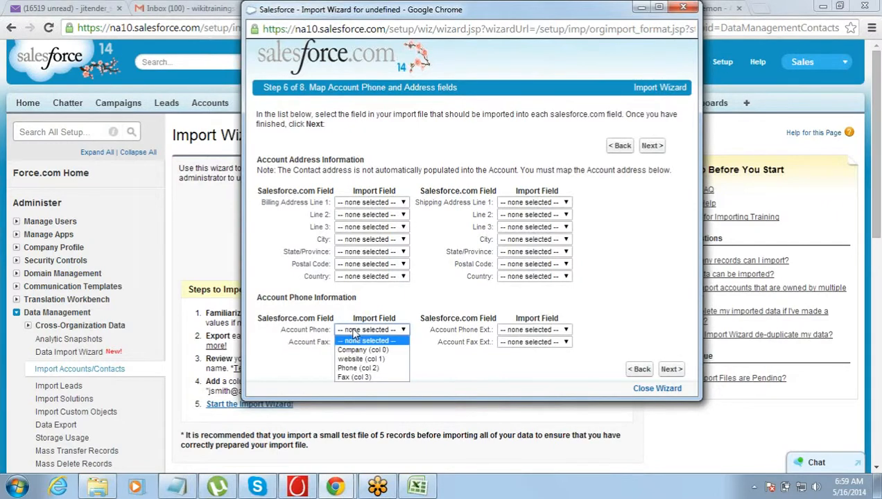
left_click(352, 372)
left_click(355, 343)
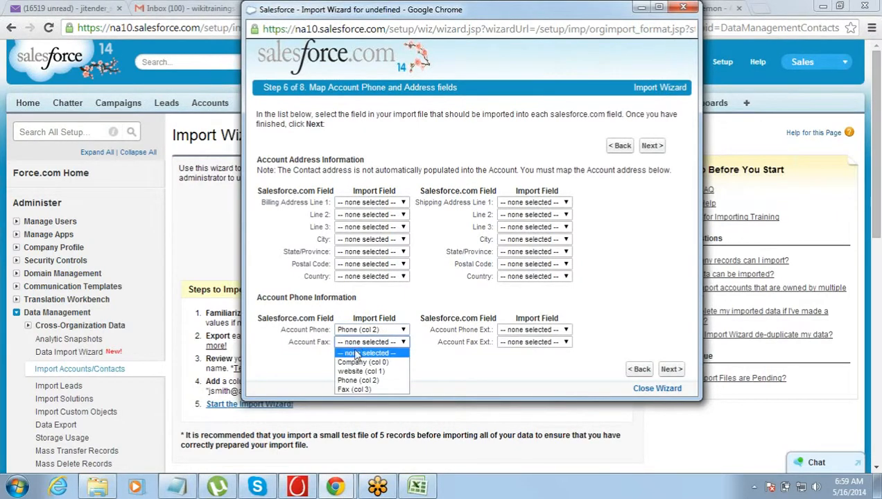
left_click(350, 390)
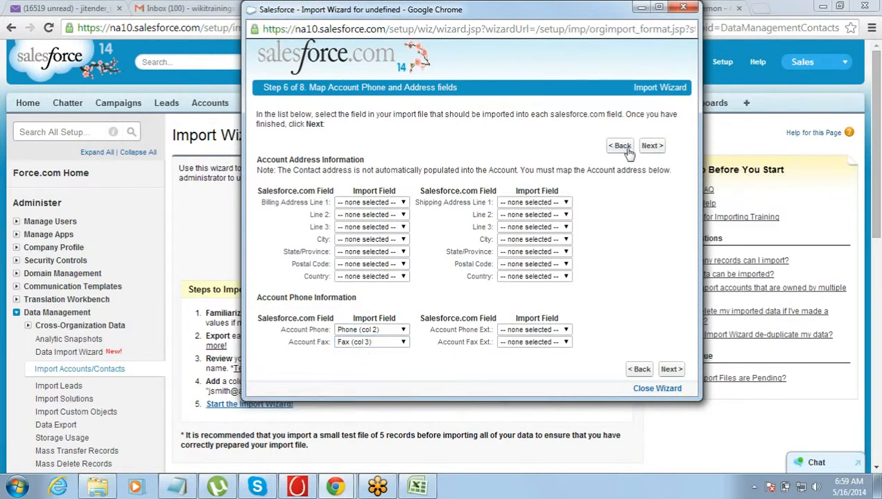
left_click(657, 146)
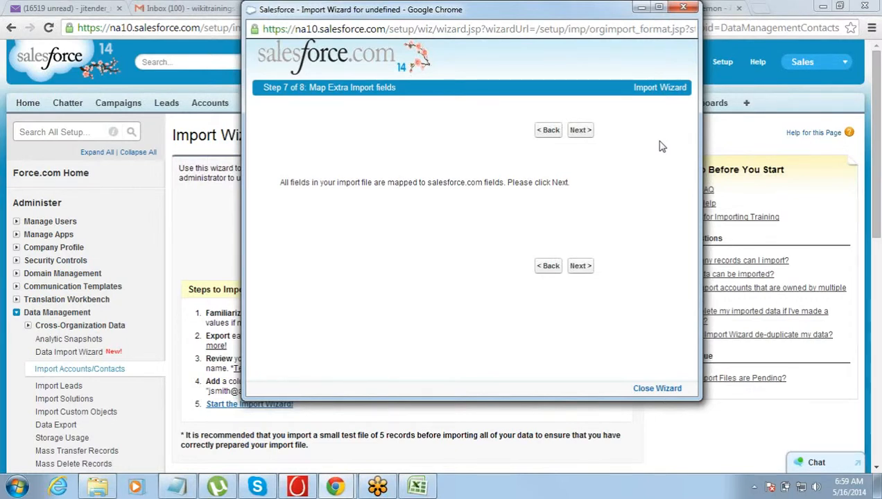
- Proceed past the extra import fields, submit the import request, and finish the wizard
left_click(577, 132)
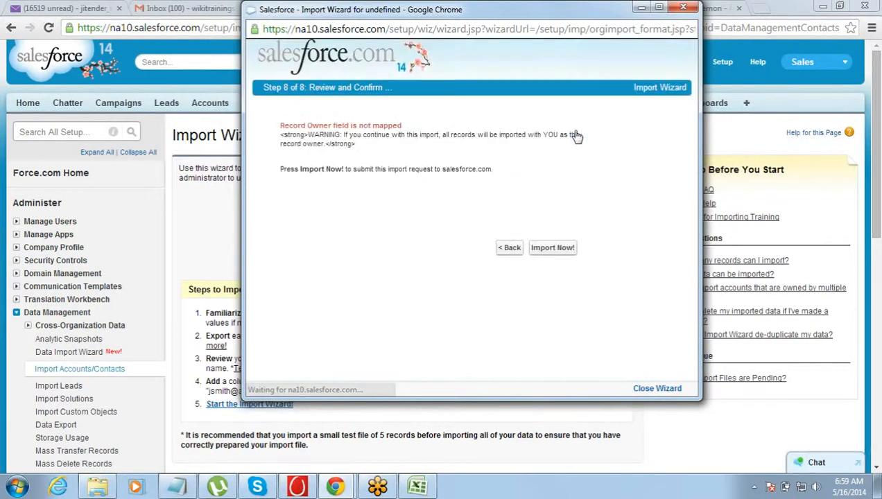
left_click(556, 256)
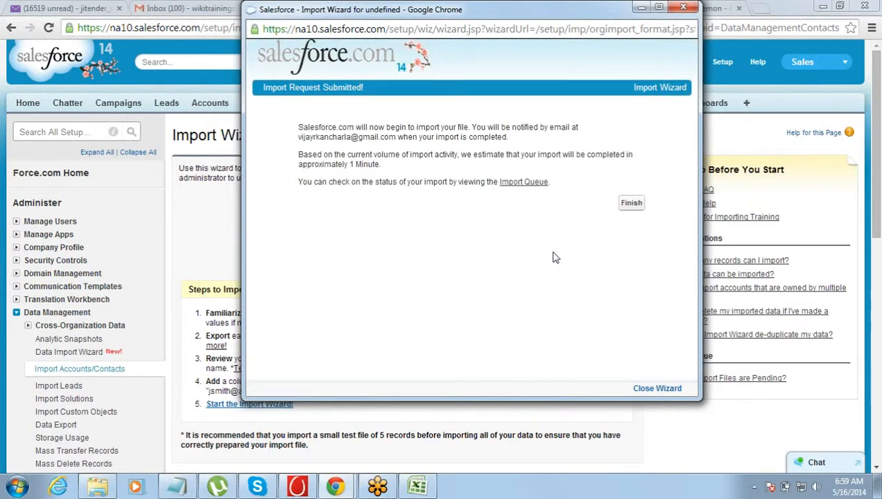
left_click(637, 211)
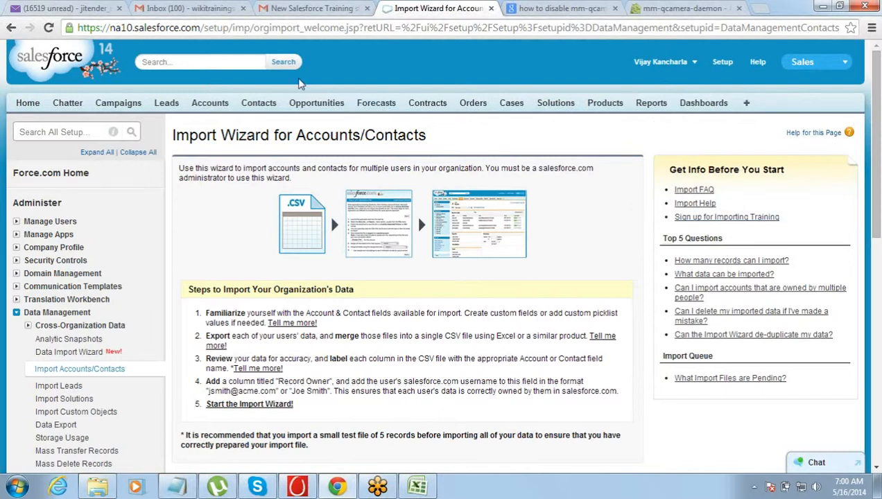
- View the accounts list with the All Accounts view and with the New This Week view to check for imported records
left_click(206, 104)
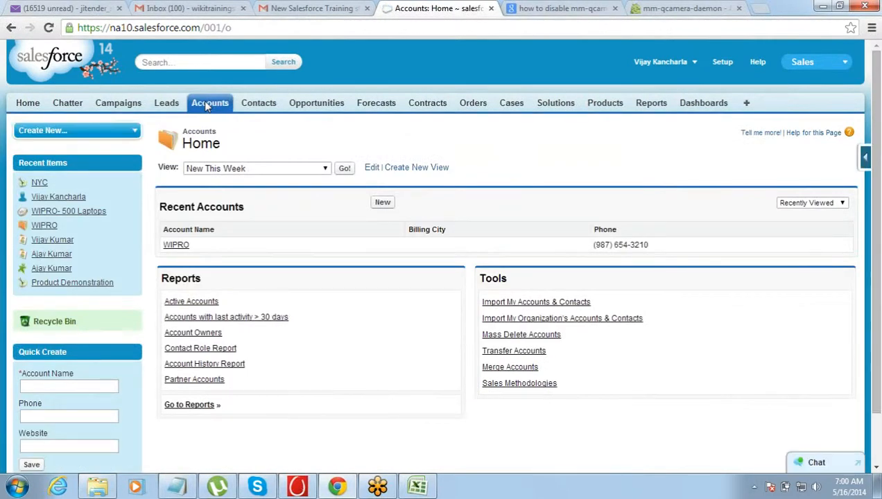
left_click(231, 170)
left_click(210, 181)
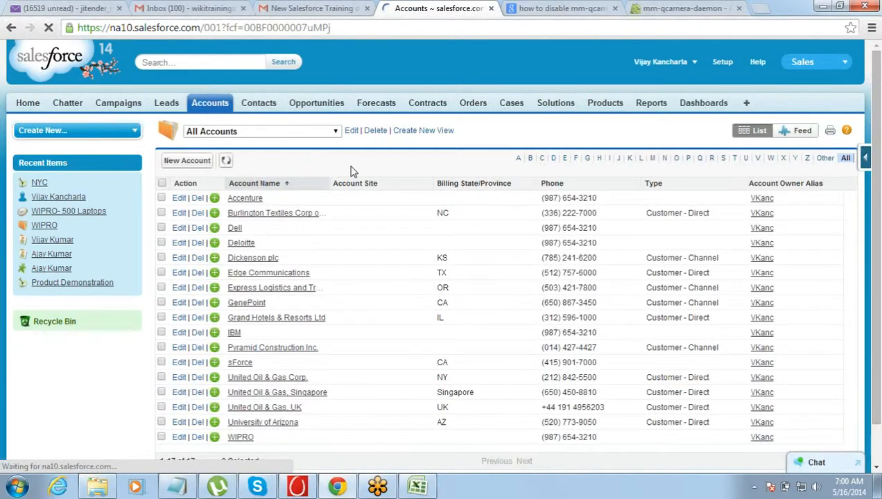
left_click(283, 131)
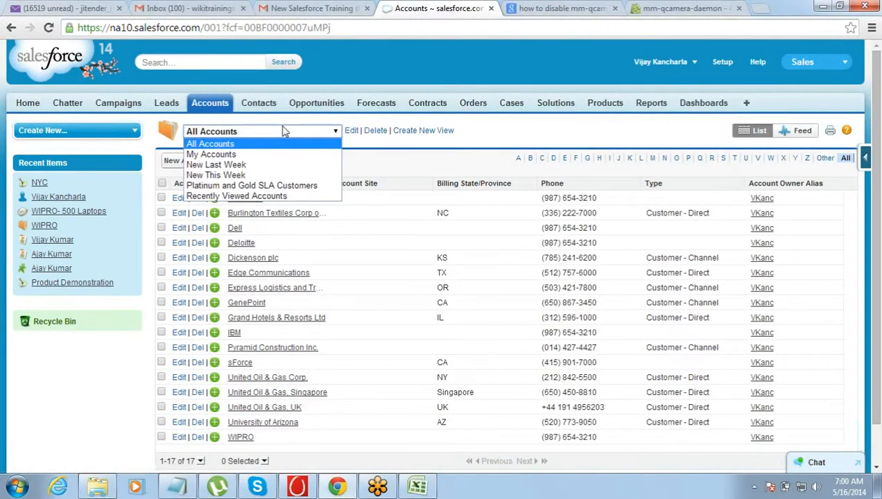
left_click(275, 176)
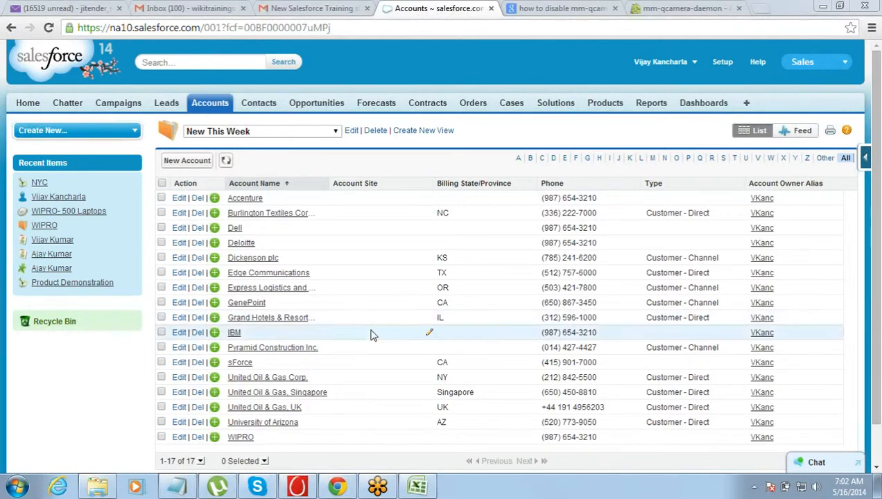
mouse_move(332, 489)
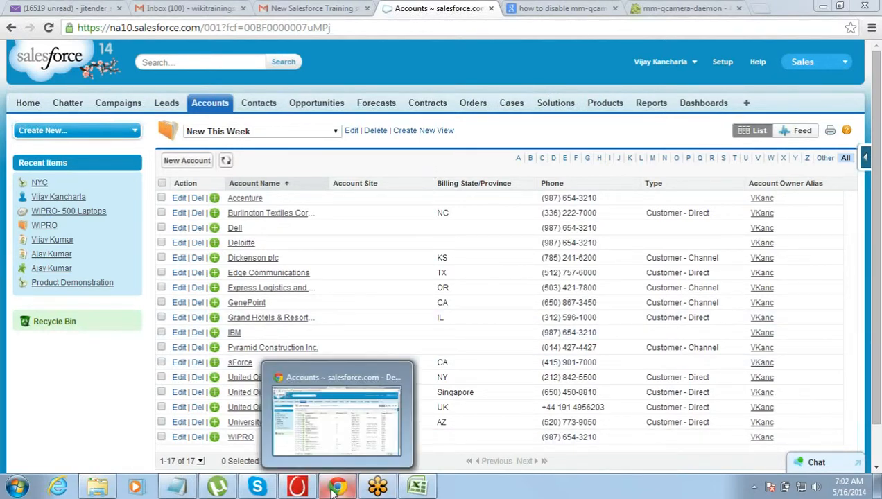
left_click(337, 383)
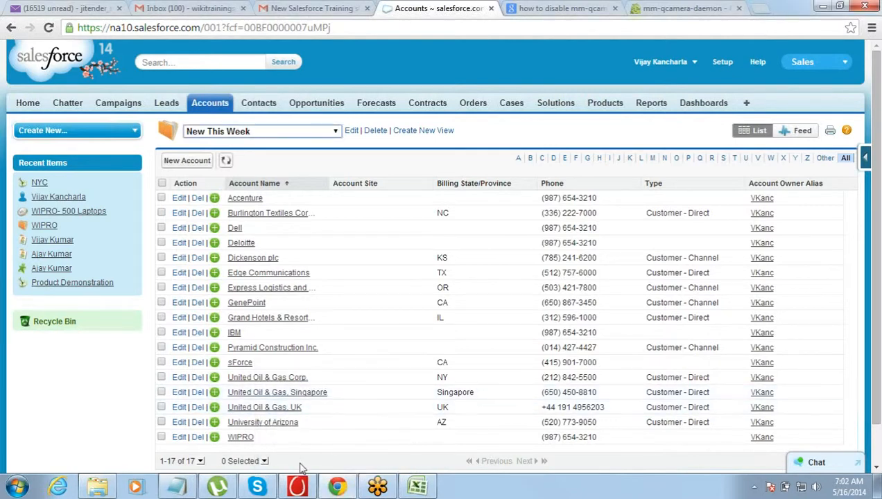
left_click(19, 487)
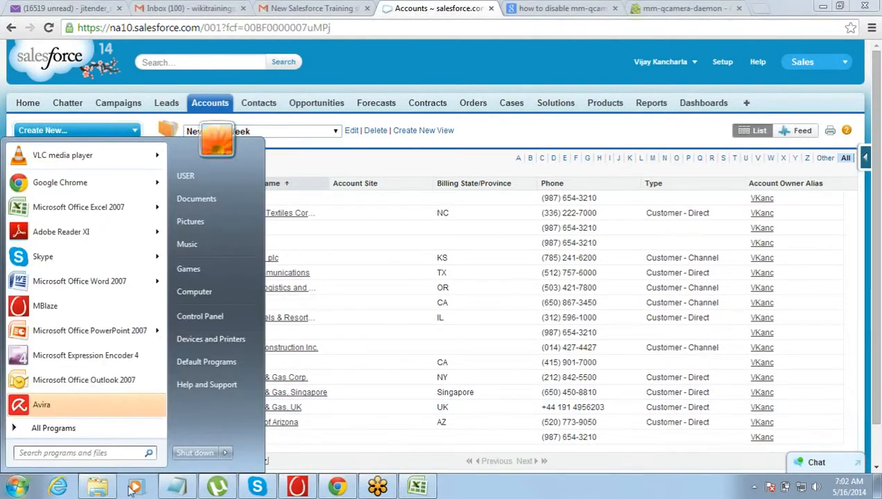
left_click(426, 60)
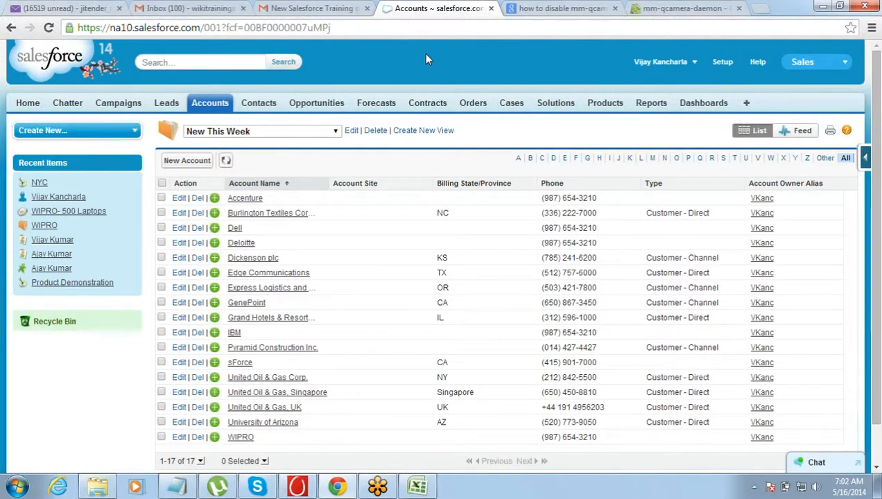
- Open Data Export under Data Management in Setup and begin configuring an immediate export
left_click(723, 63)
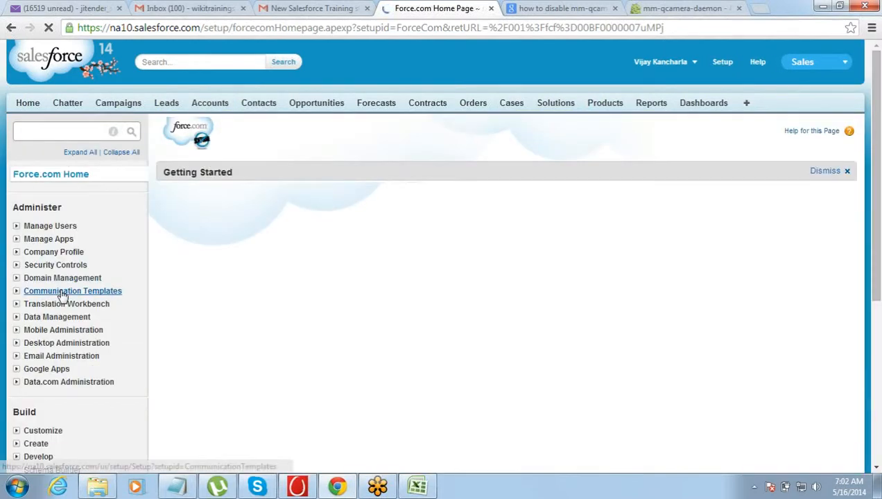
left_click(16, 317)
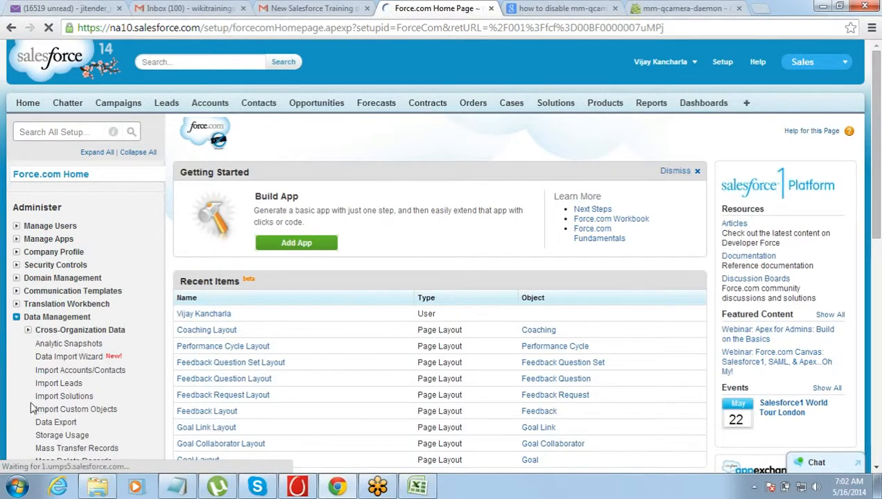
left_click(48, 423)
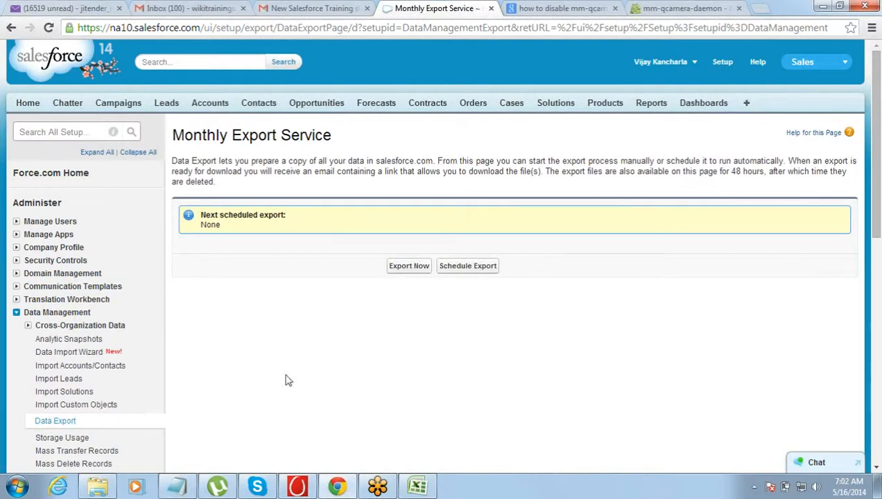
left_click_drag(878, 55, 878, 78)
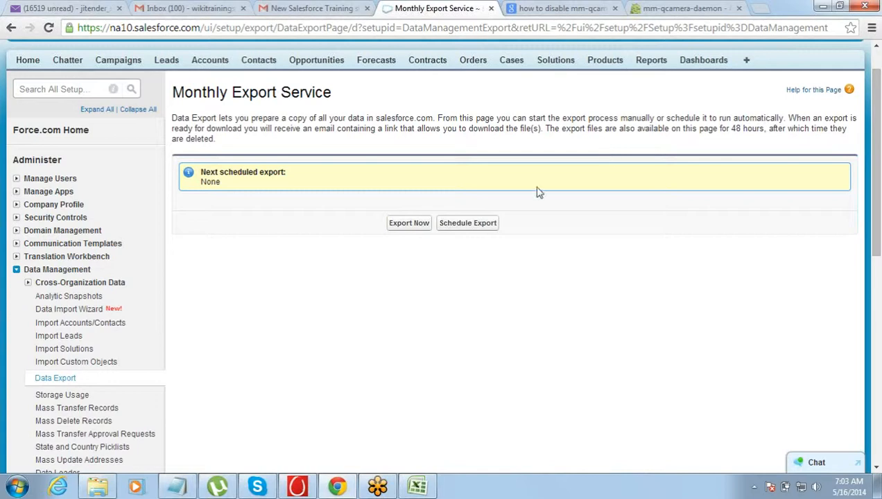
left_click(409, 232)
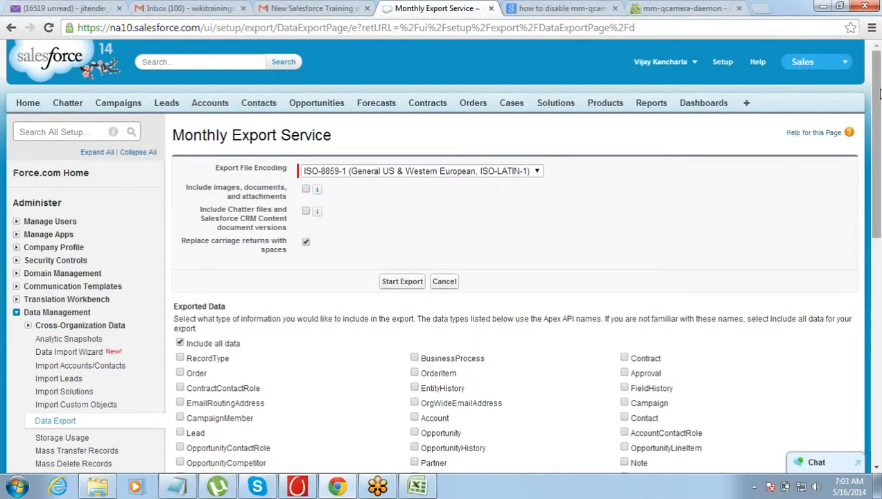
left_click_drag(878, 93, 878, 173)
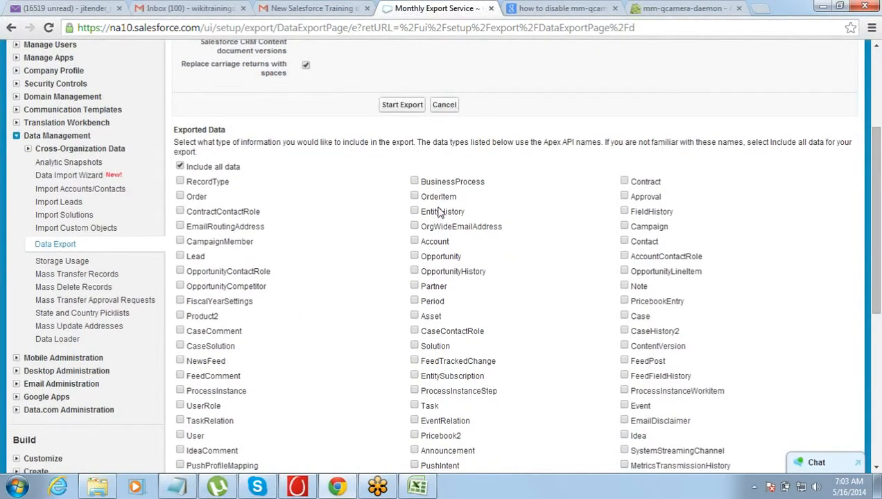
left_click(180, 256)
left_click(414, 242)
left_click(415, 256)
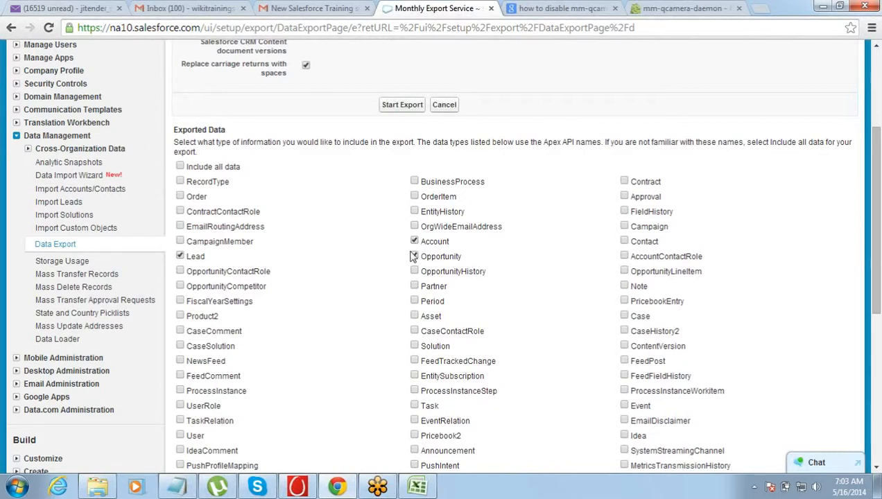
left_click(180, 167)
- Select only Account as the exported data type and start the export
left_click(414, 241)
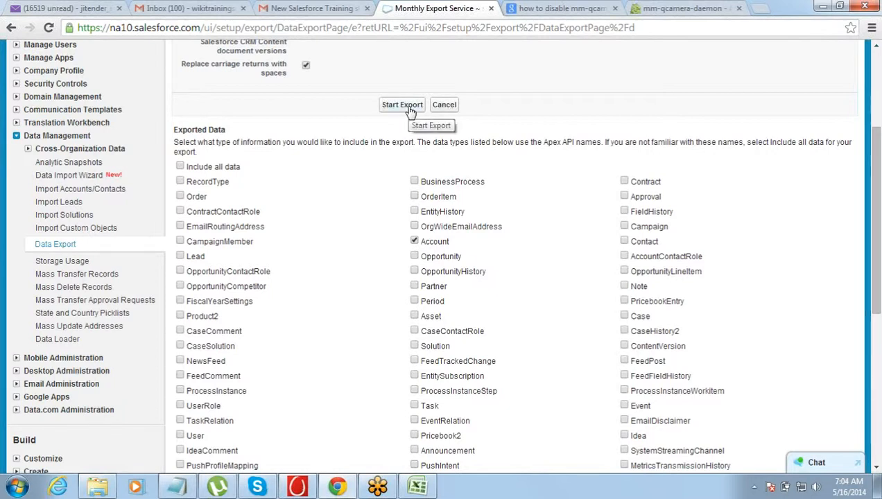
left_click(415, 241)
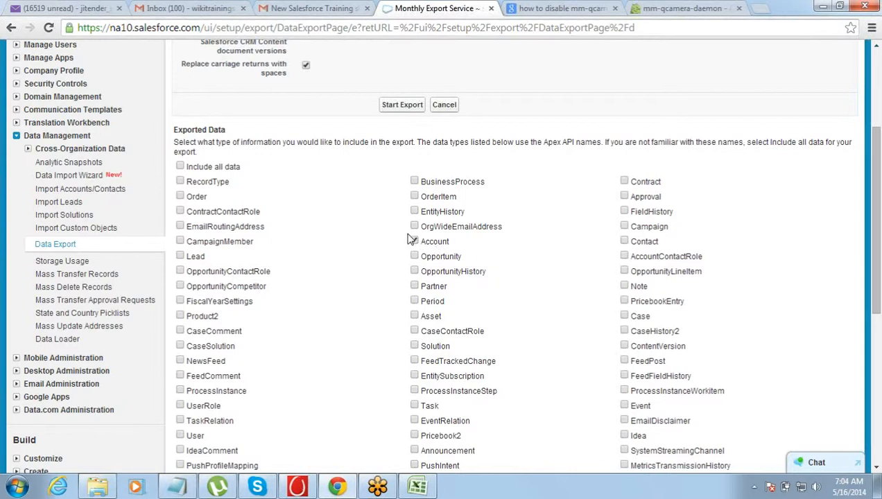
left_click(409, 108)
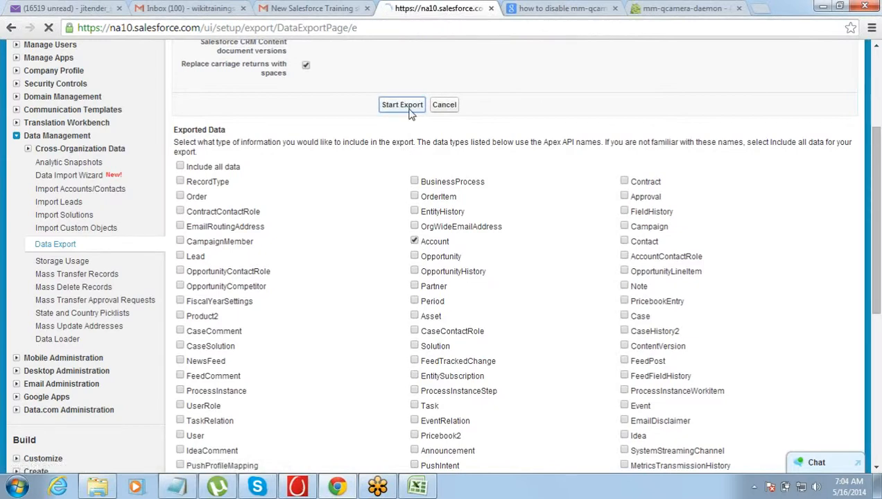